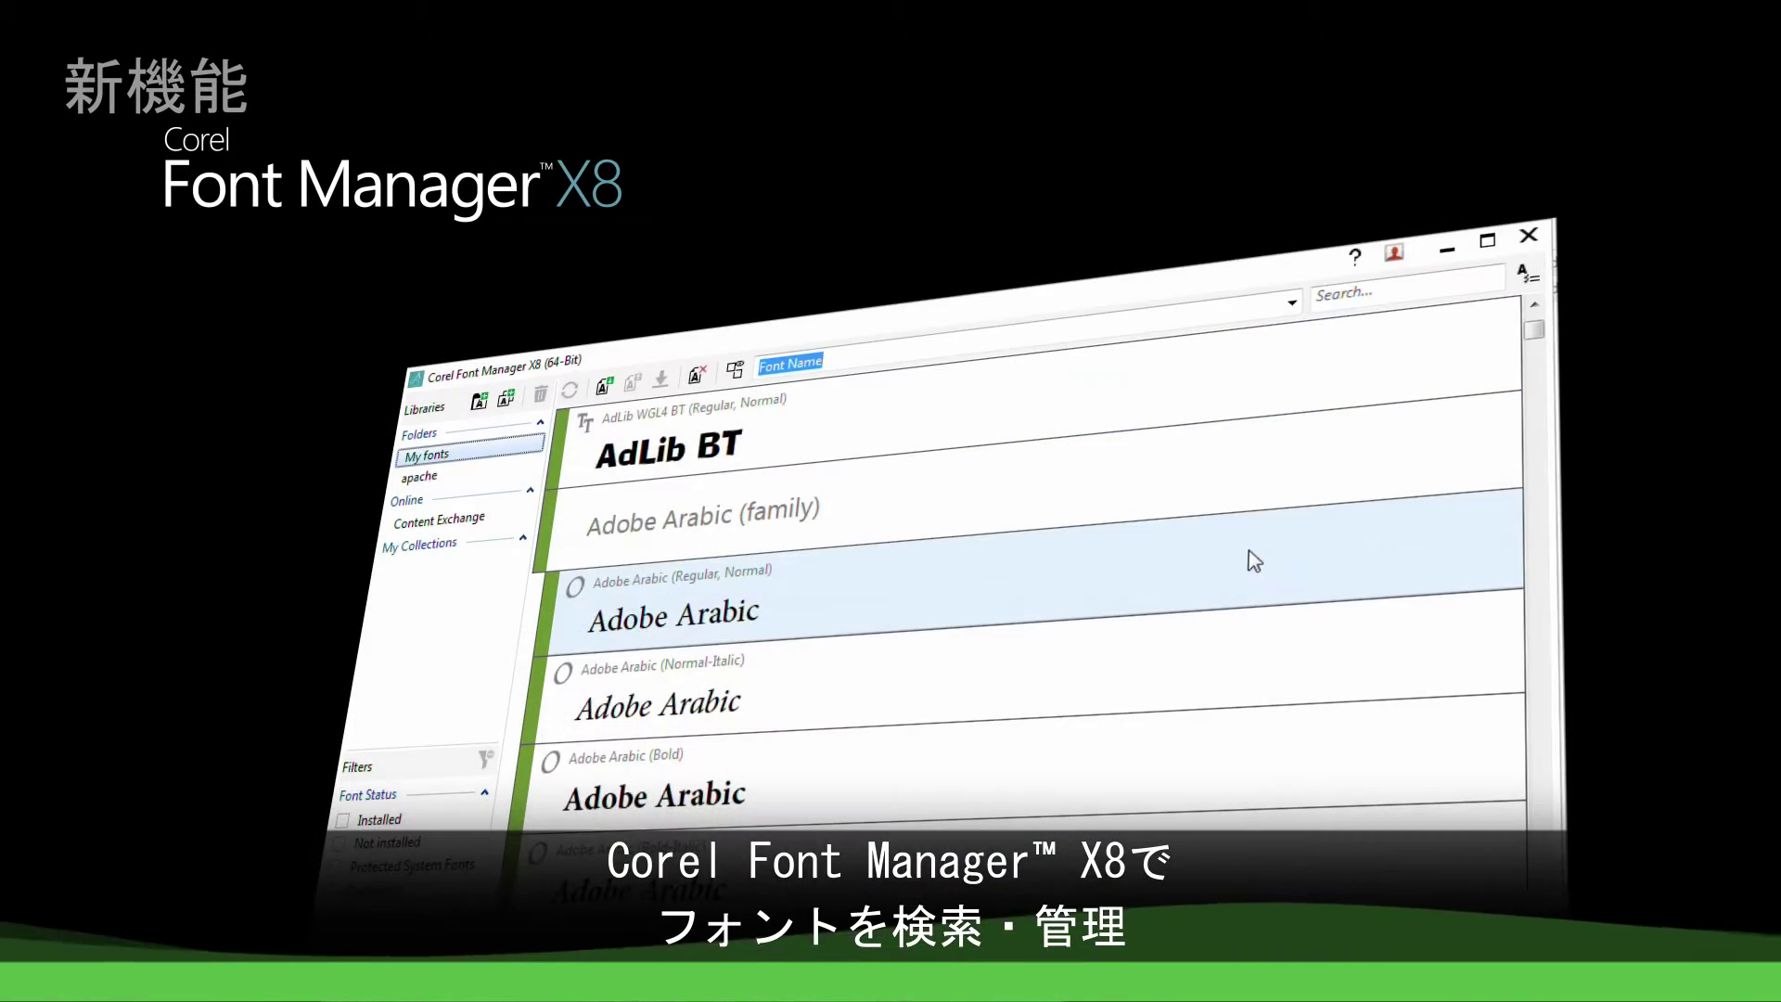
Step: Show the Aclonica font's context menu with Install, Delete and collection options
{"action": "right_click", "coordinate": [1116, 580]}
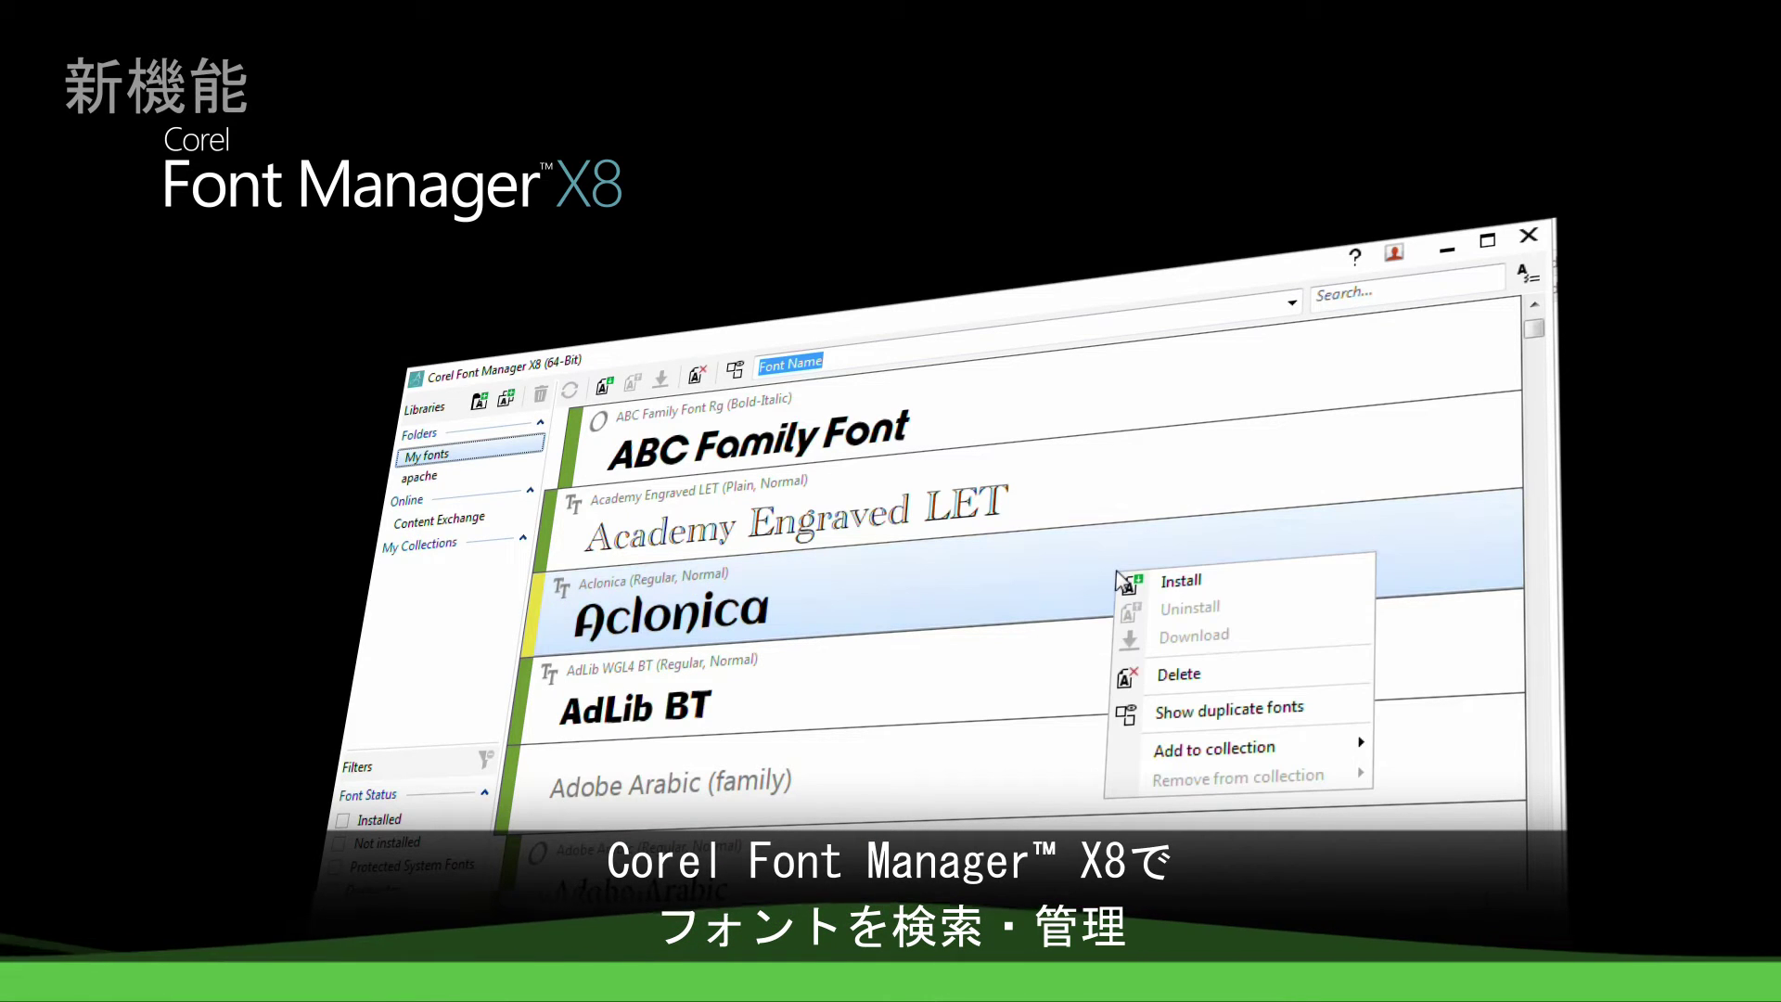